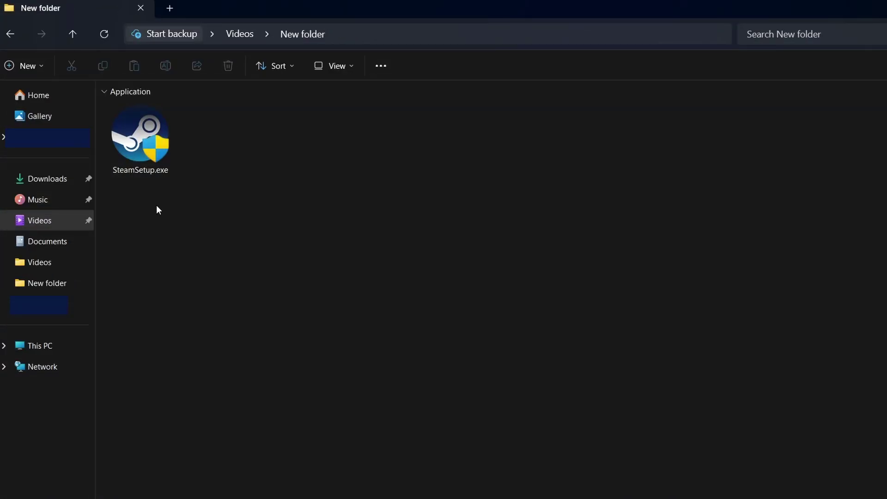
# Step: Run SteamSetup.exe and install Steam in English to C:\Program Files (x86)\Steam, launching it on completion
pyautogui.doubleClick(162, 172)
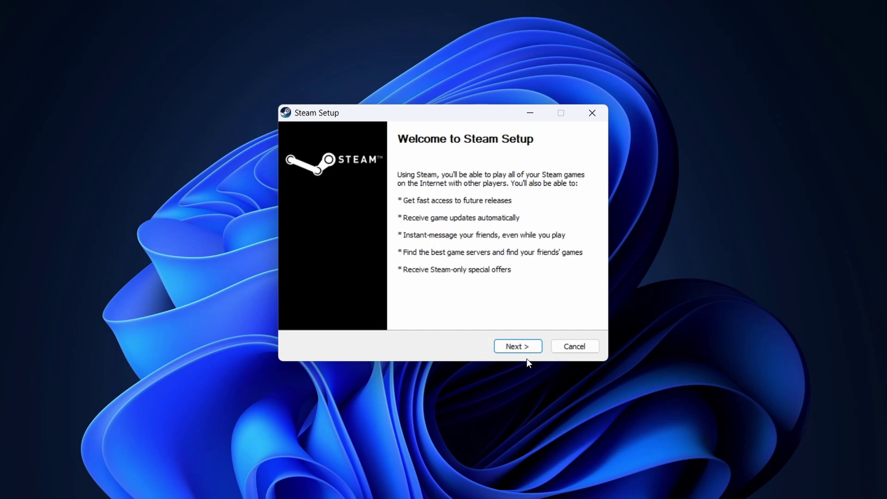
pyautogui.click(527, 355)
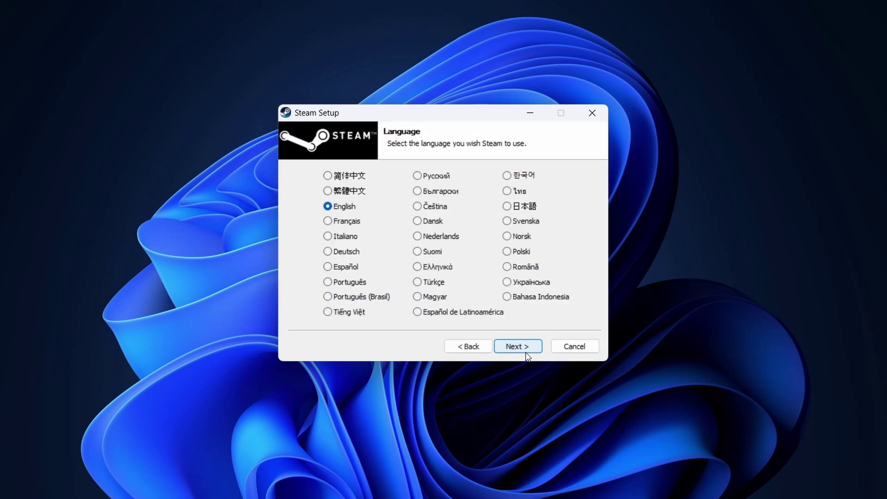
pyautogui.click(526, 354)
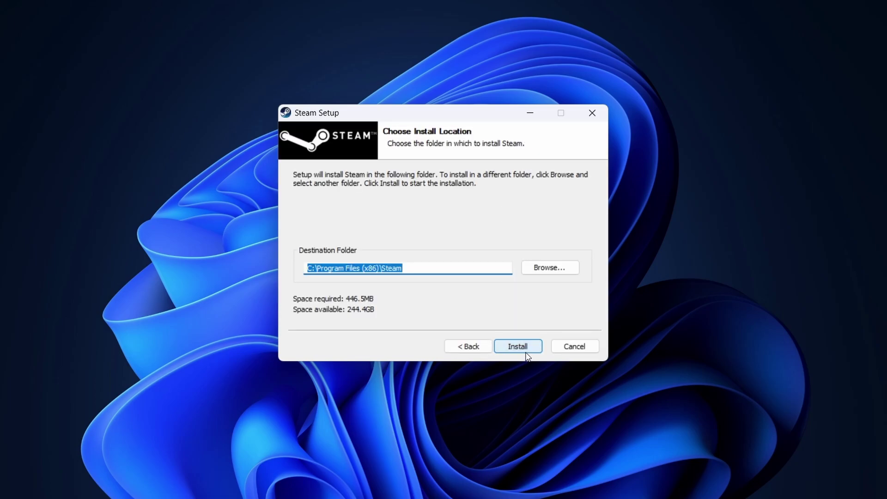
pyautogui.click(527, 354)
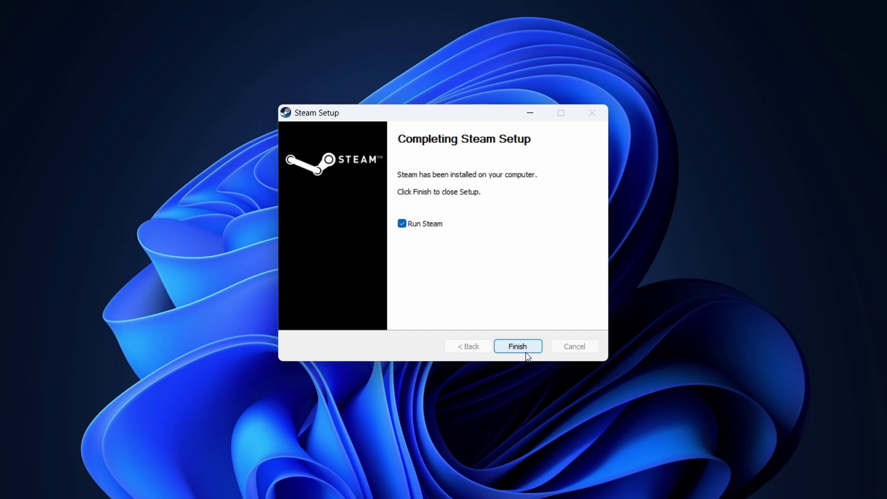
pyautogui.click(518, 347)
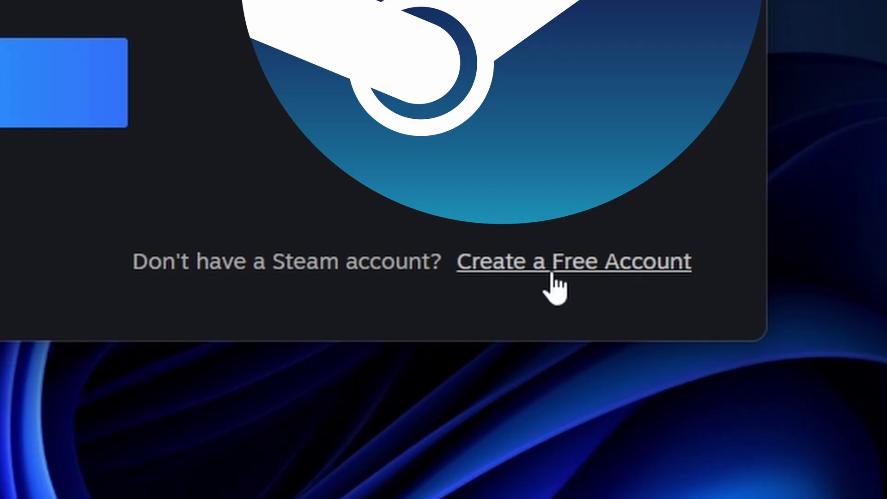
pyautogui.click(617, 381)
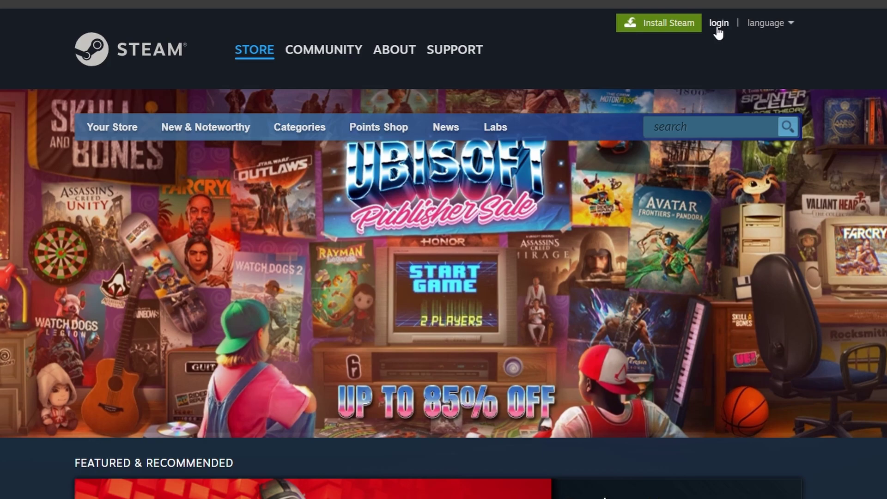
pyautogui.click(718, 24)
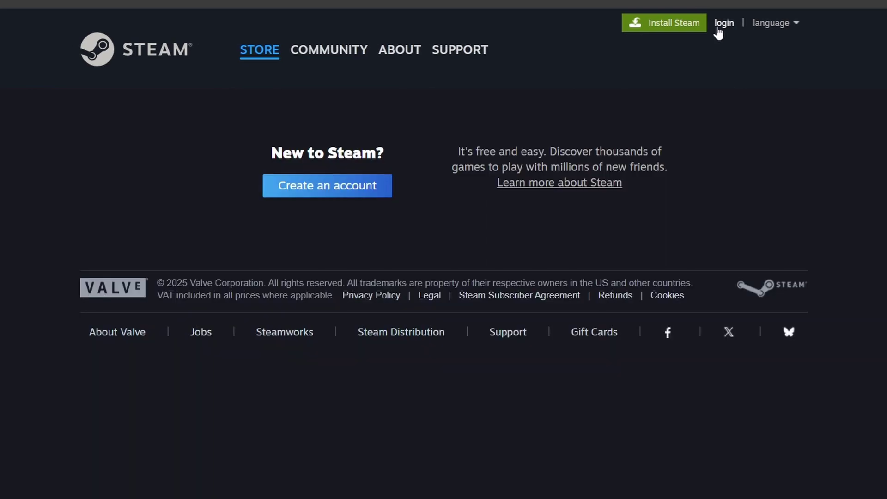
pyautogui.scroll(-5, 325, 334)
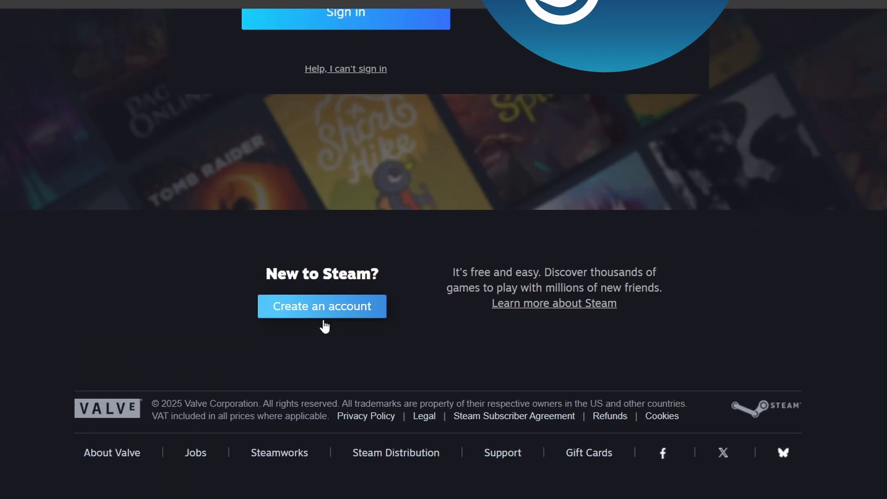
pyautogui.click(322, 314)
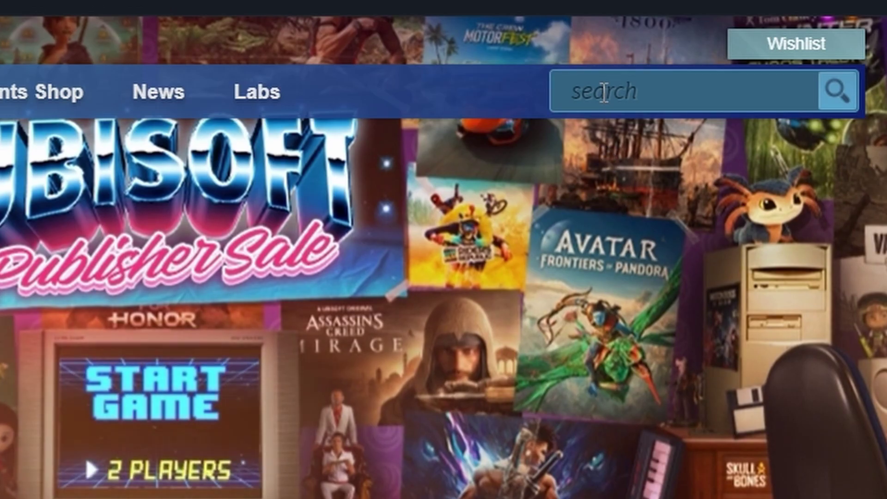
# Step: Search the Steam store for "wobbly life" and open the Wobbly Life game page
pyautogui.click(737, 92)
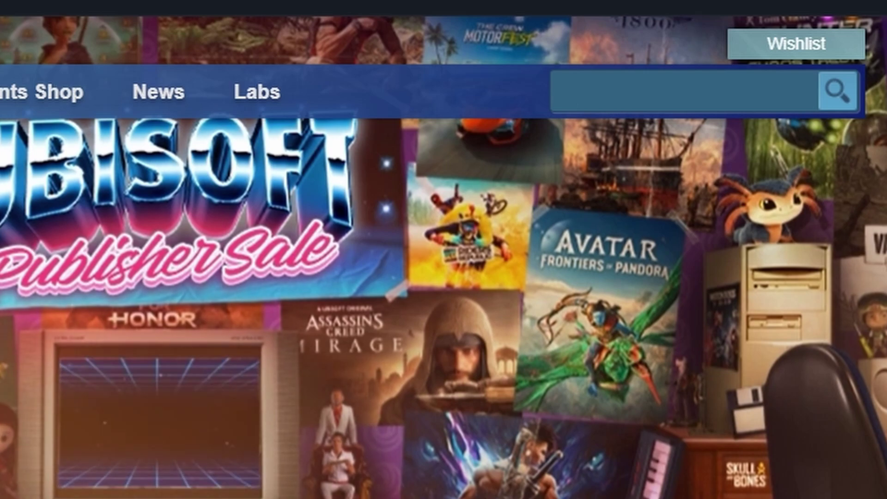
pyautogui.write('wobbly life')
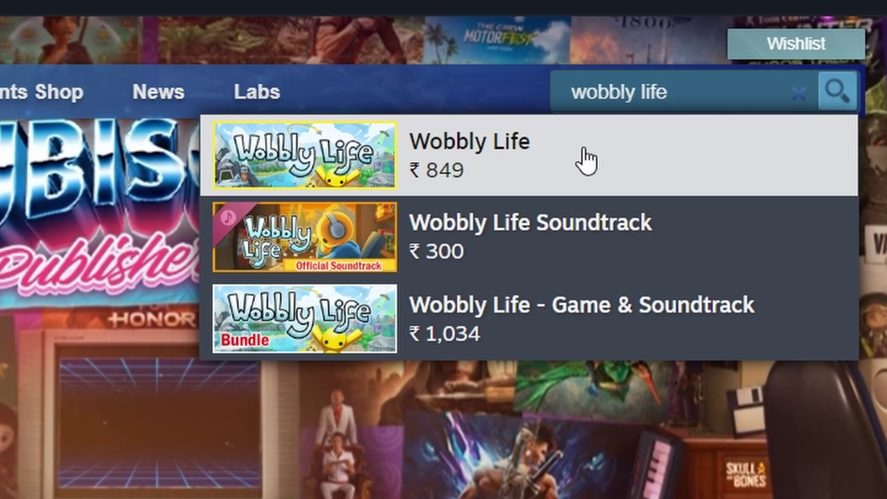
pyautogui.click(586, 161)
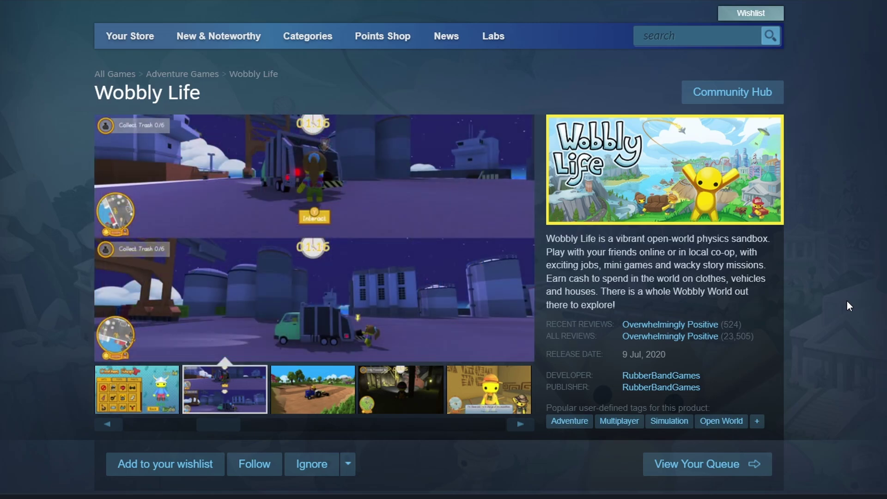
# Step: Add the standalone Wobbly Life game, without the soundtrack bundle, to the cart and view the cart
pyautogui.scroll(-15, 845, 299)
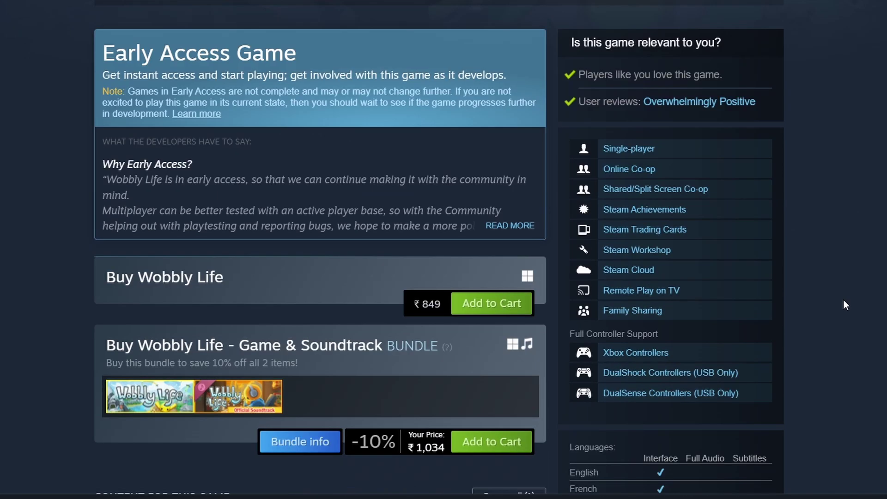
pyautogui.scroll(-20, 439, 248)
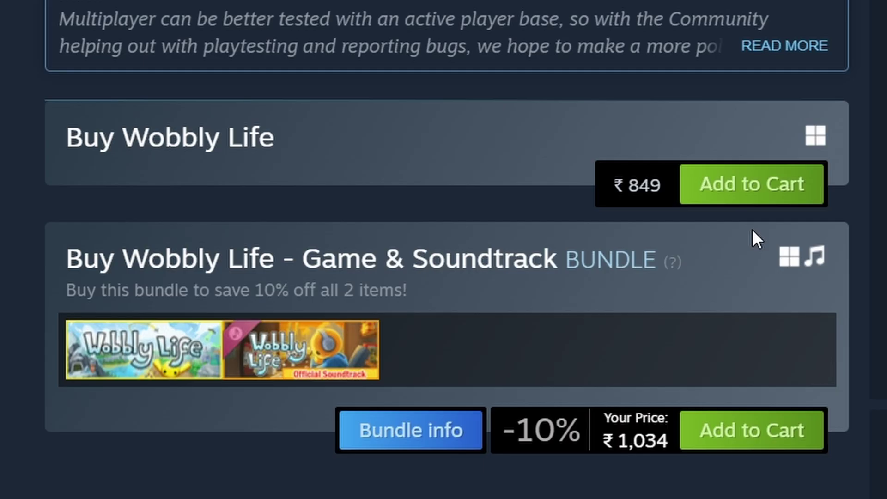
pyautogui.click(748, 204)
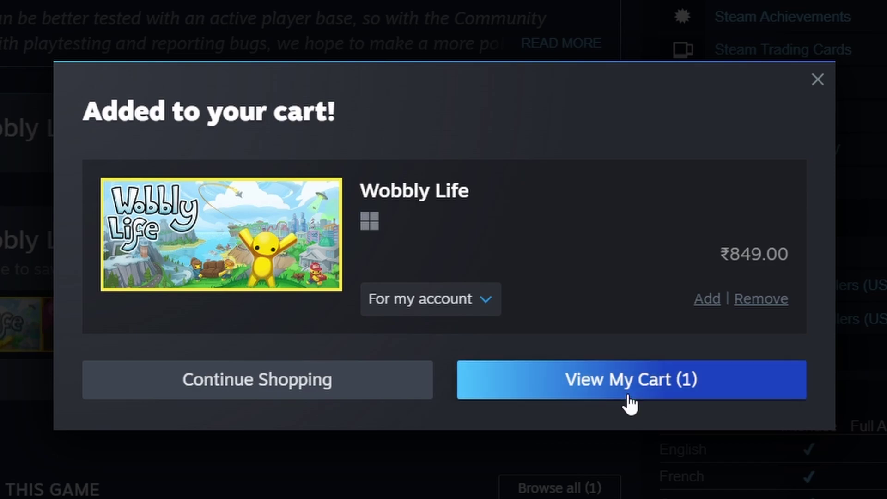
pyautogui.click(626, 396)
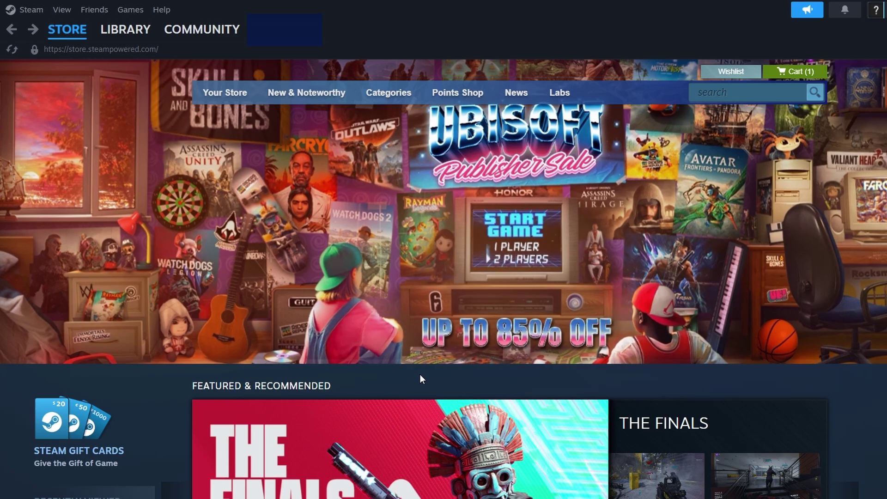
# Step: Start installing the purchased game from the Steam library
pyautogui.moveTo(123, 41)
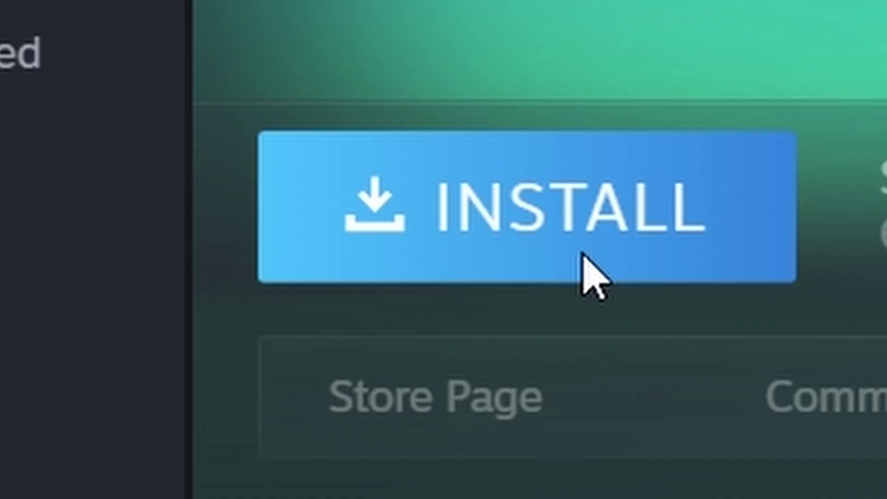
pyautogui.click(588, 272)
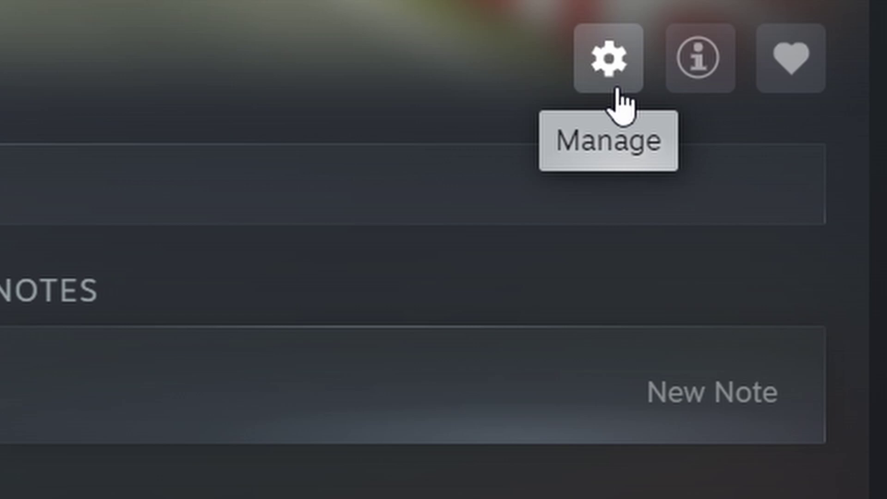
# Step: Verify the integrity of Drift GEAR Racing Free's installed files through the game's properties
pyautogui.click(617, 90)
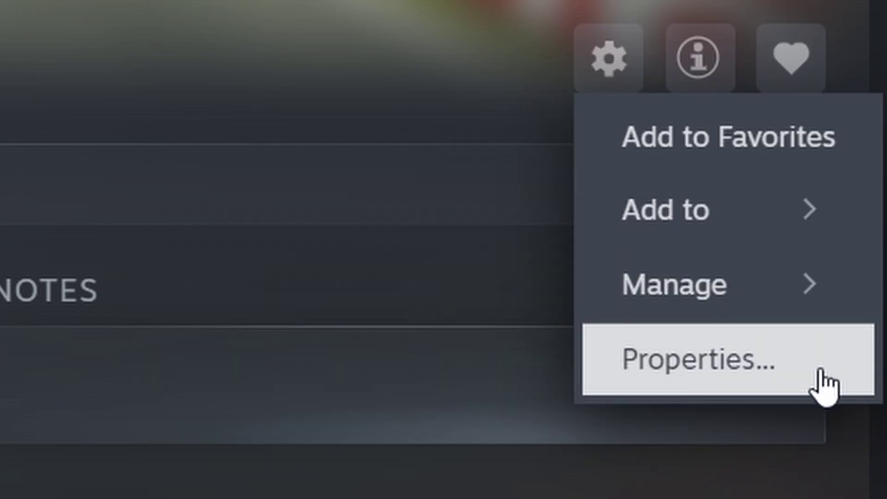
pyautogui.click(823, 385)
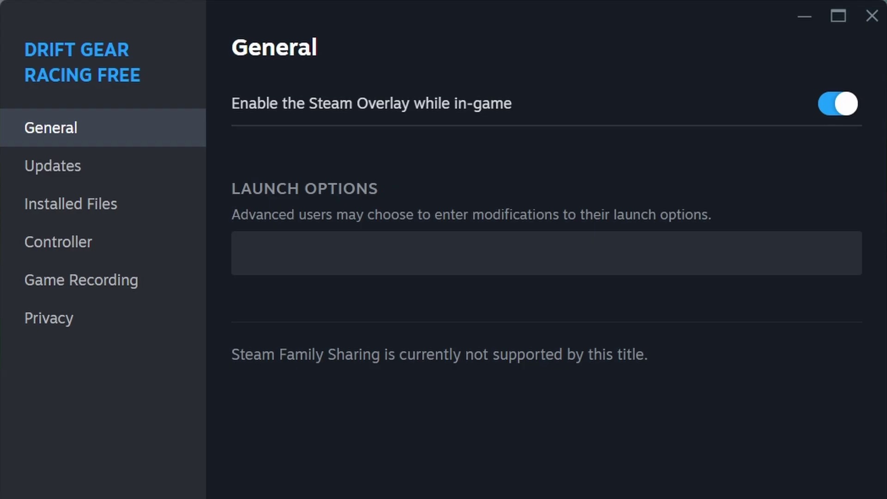
pyautogui.click(138, 214)
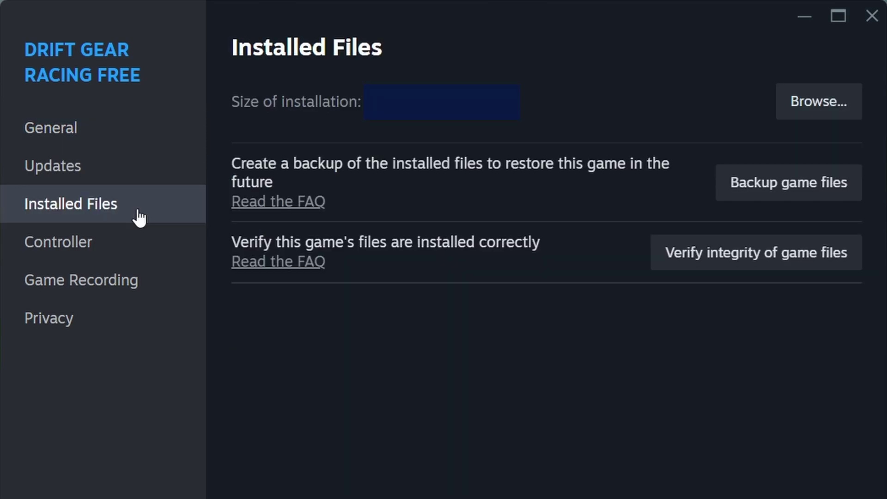
pyautogui.click(702, 260)
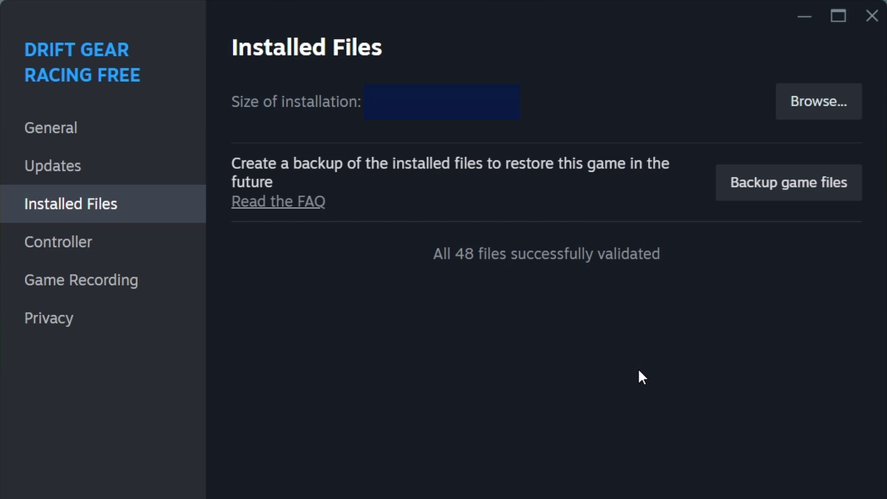
pyautogui.press('Escape')
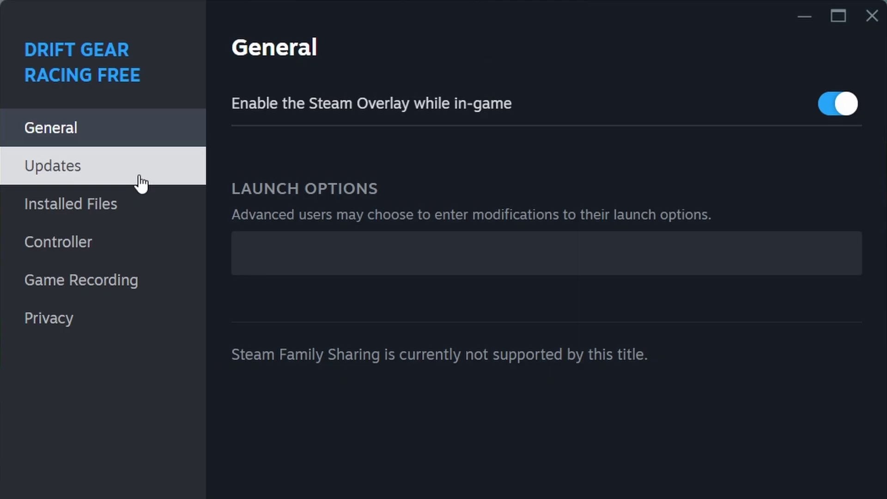
# Step: View the update properties of Drift GEAR Racing Free, including its background download options
pyautogui.click(139, 180)
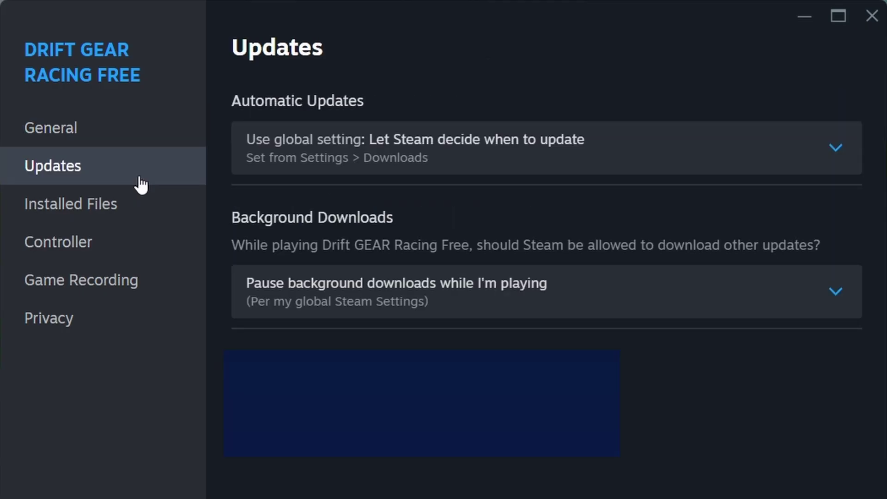
pyautogui.click(618, 311)
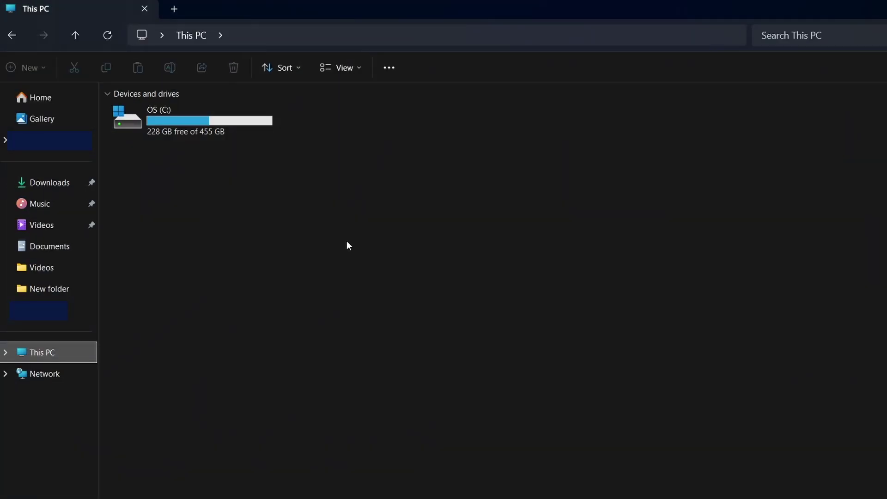
# Step: Switch to File Explorer and turn on the display of hidden items
pyautogui.click(362, 76)
pyautogui.moveTo(381, 323)
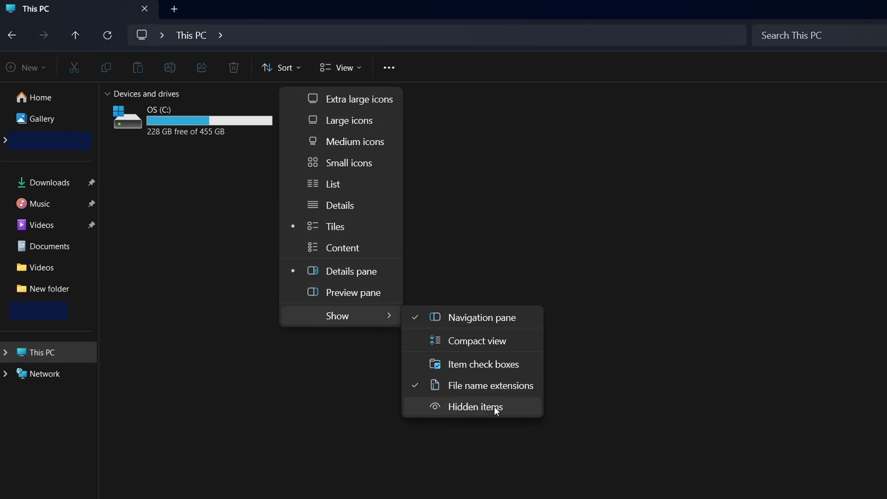
pyautogui.click(524, 409)
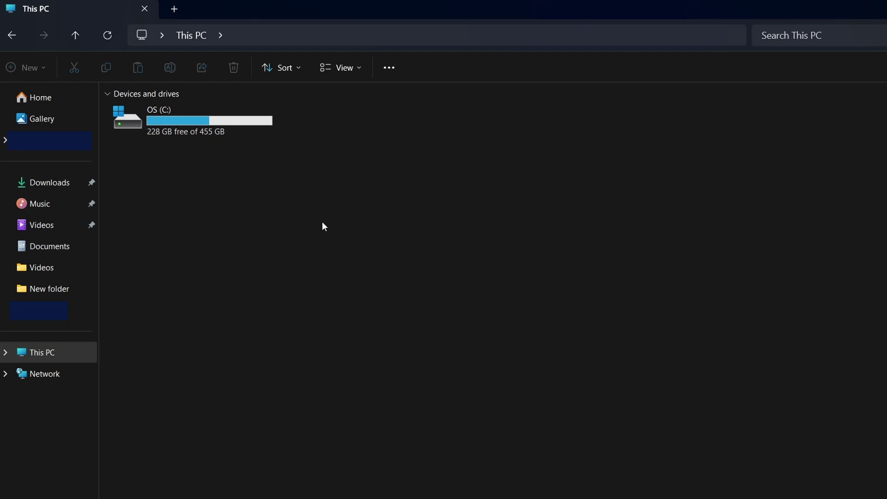
# Step: Go to the %localappdata% folder in File Explorer
pyautogui.click(253, 36)
pyautogui.write('%loc')
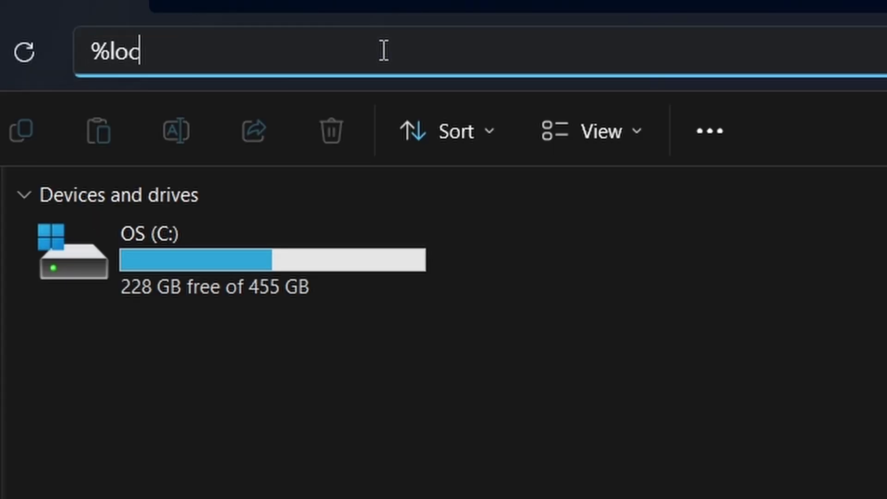
pyautogui.write('alappdata%')
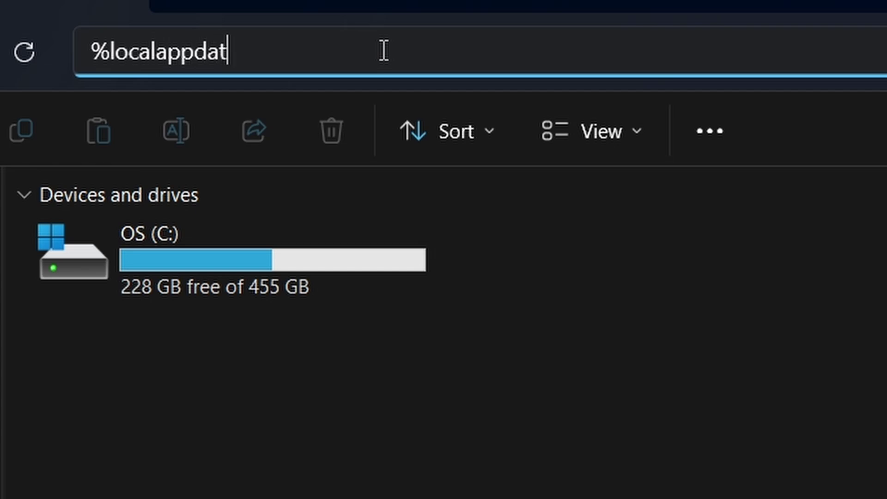
pyautogui.press('Return')
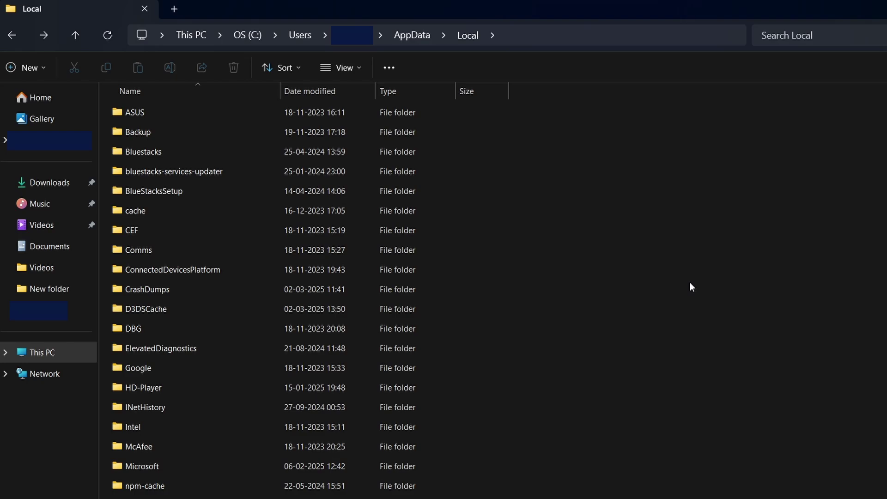
# Step: Open the SaveGames folder inside Poppy_Playtime\Saved and briefly select its contents
pyautogui.scroll(-5, 689, 283)
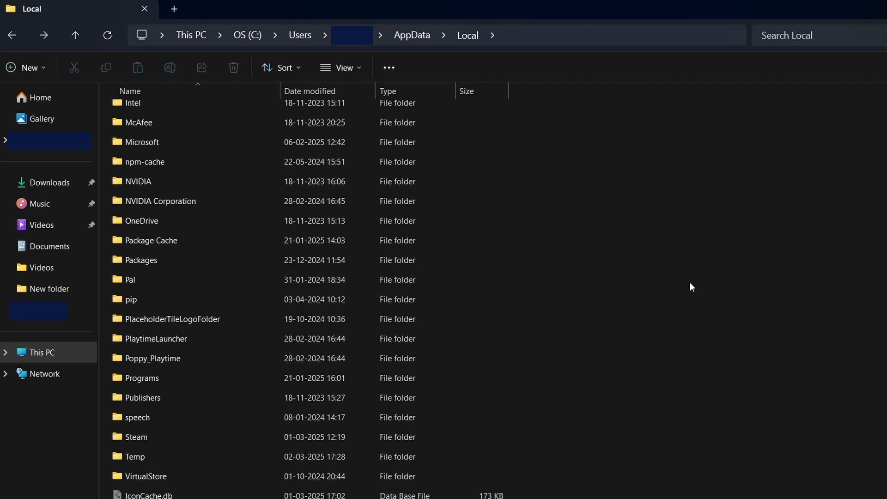
pyautogui.doubleClick(198, 360)
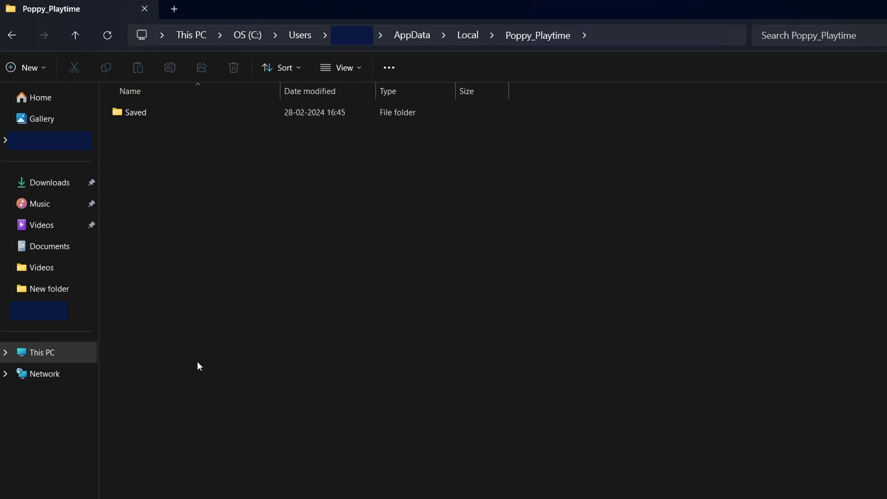
pyautogui.doubleClick(173, 117)
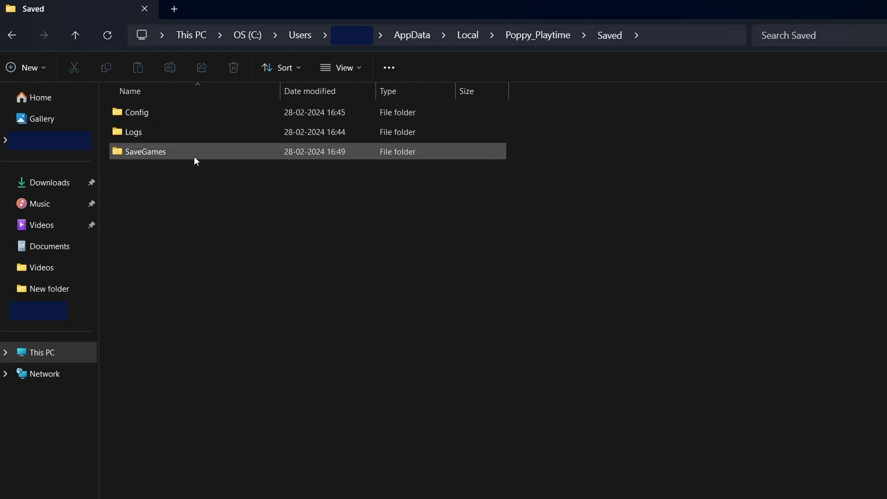
pyautogui.doubleClick(194, 156)
pyautogui.moveTo(201, 249); pyautogui.dragTo(308, 99)
pyautogui.click(312, 251)
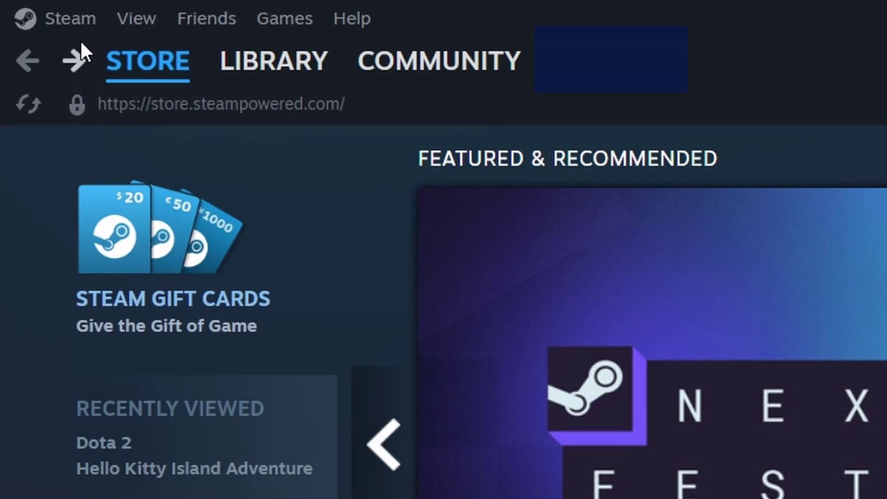
# Step: Open the Steam settings and view the Security options, followed by the Account and Family pages
pyautogui.click(35, 10)
pyautogui.click(172, 309)
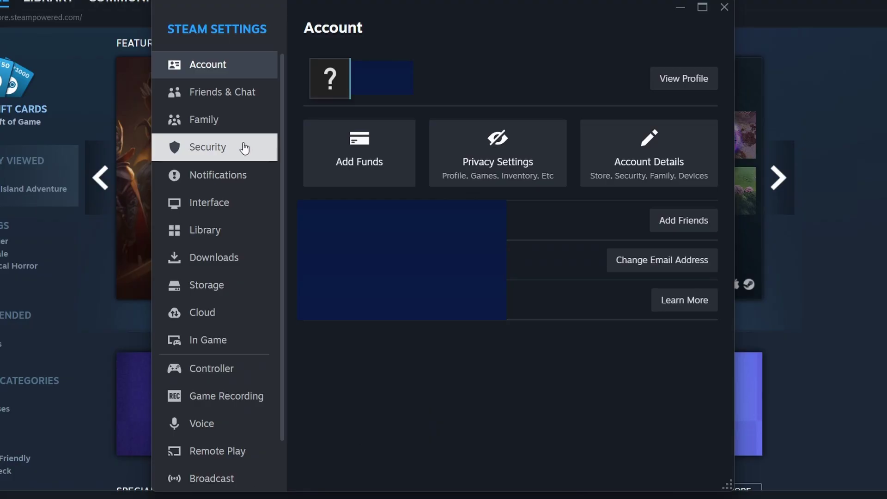
pyautogui.click(244, 148)
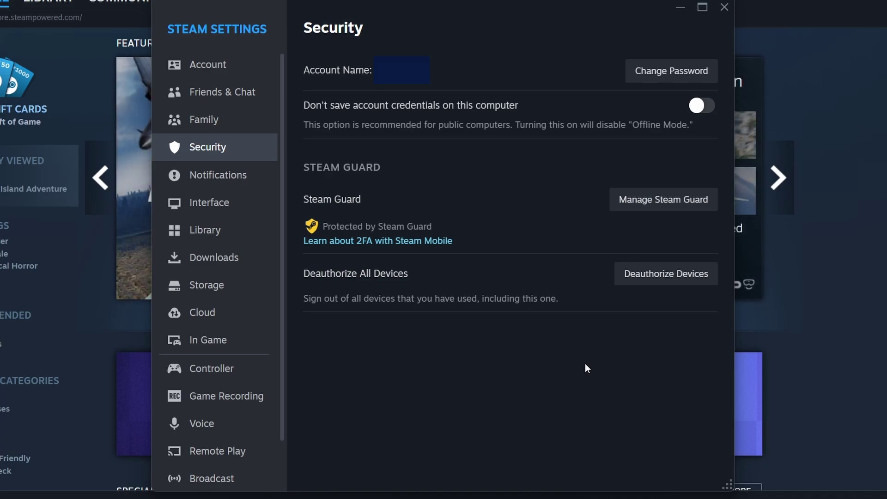
pyautogui.click(208, 64)
pyautogui.click(239, 121)
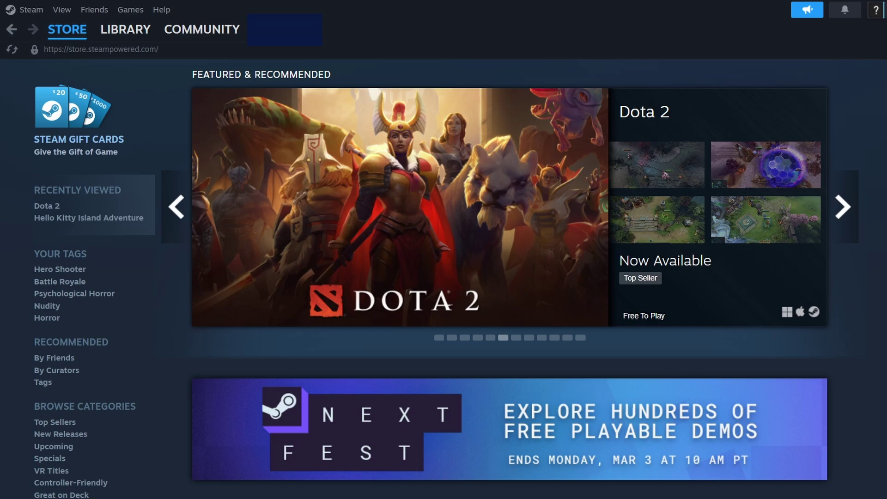
pyautogui.click(843, 207)
pyautogui.click(843, 206)
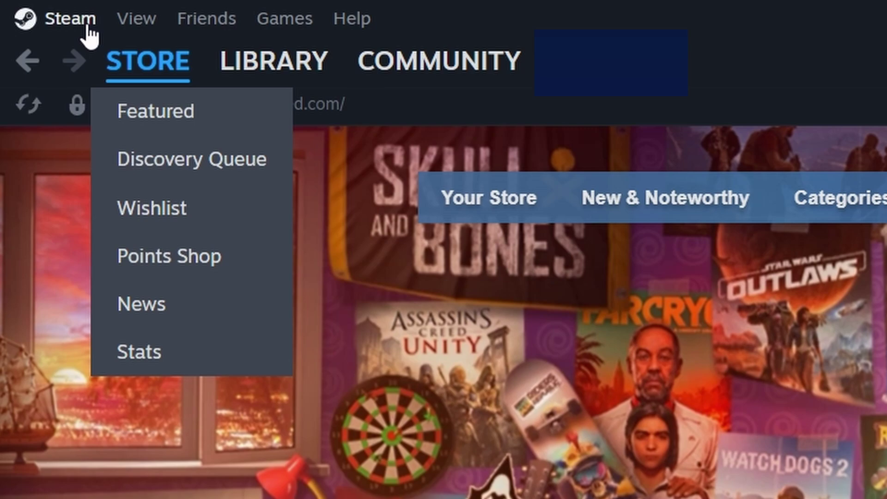
# Step: Reopen the Steam settings and view the Interface options, followed by the Downloads options
pyautogui.click(39, 12)
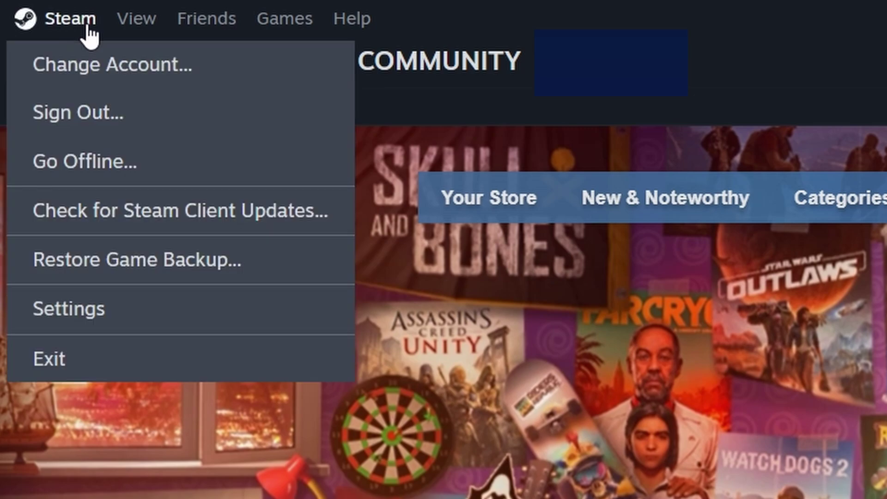
pyautogui.click(159, 325)
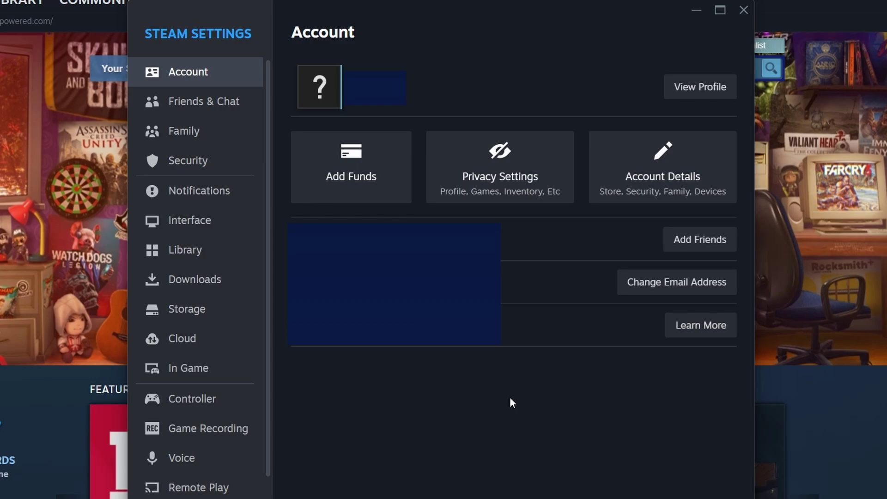
pyautogui.click(251, 234)
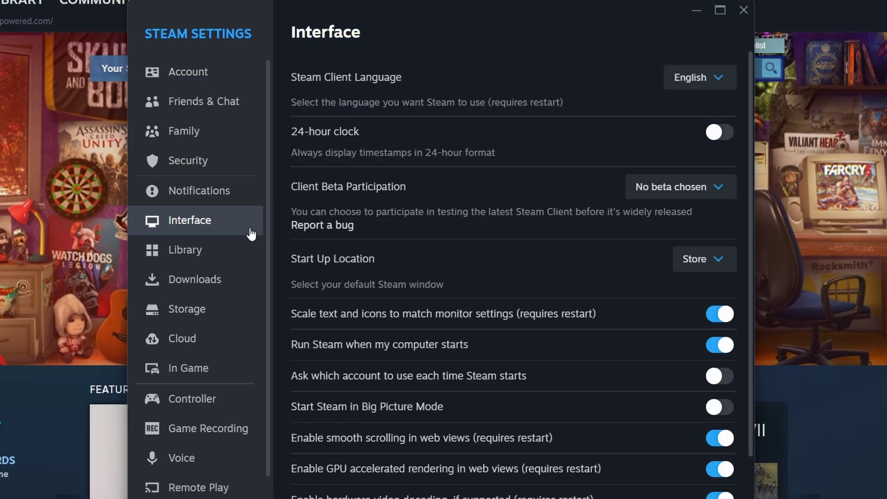
pyautogui.click(251, 288)
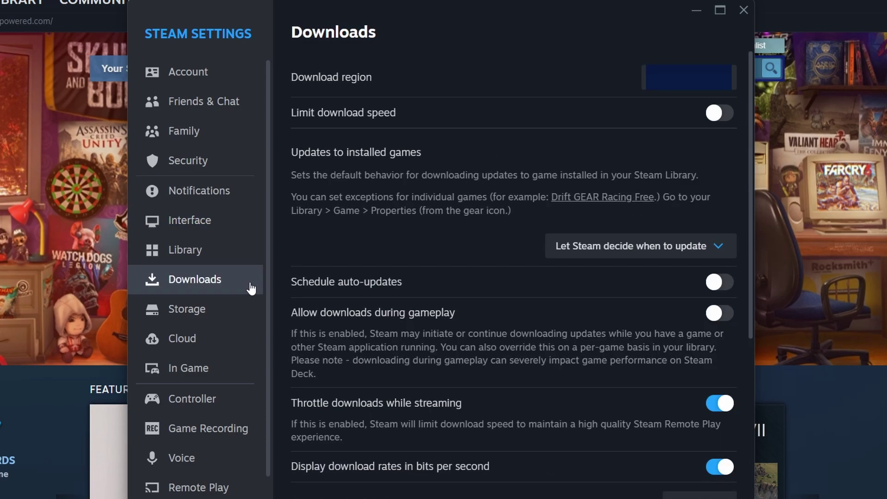